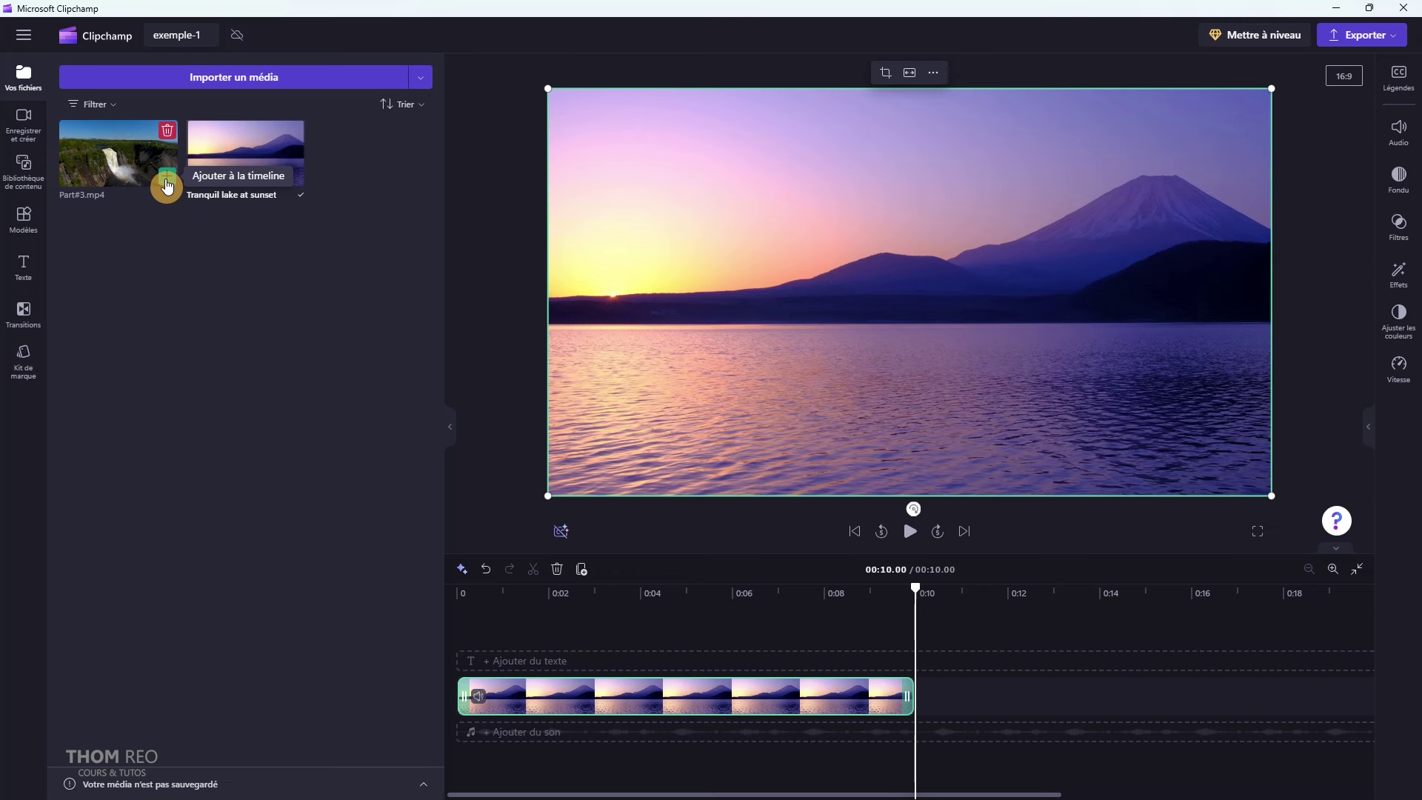
# Add Part#3.mp4 to the timeline after the Tranquil lake at sunset clip and view a frame of each clip
pyautogui.click(168, 187)
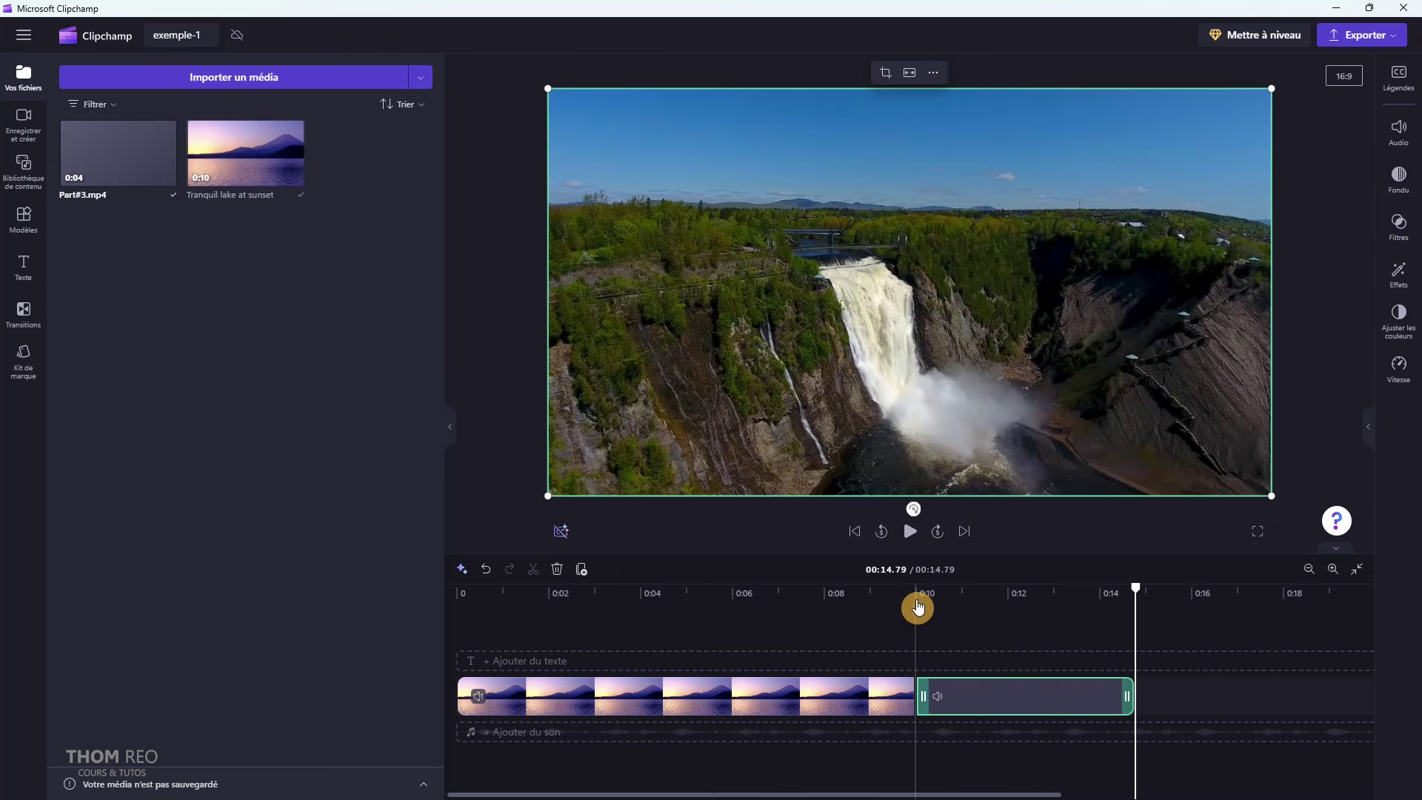
pyautogui.click(819, 590)
pyautogui.click(992, 590)
# Add the Tourbillon liquide transition between the lake clip and the waterfall clip
pyautogui.click(23, 315)
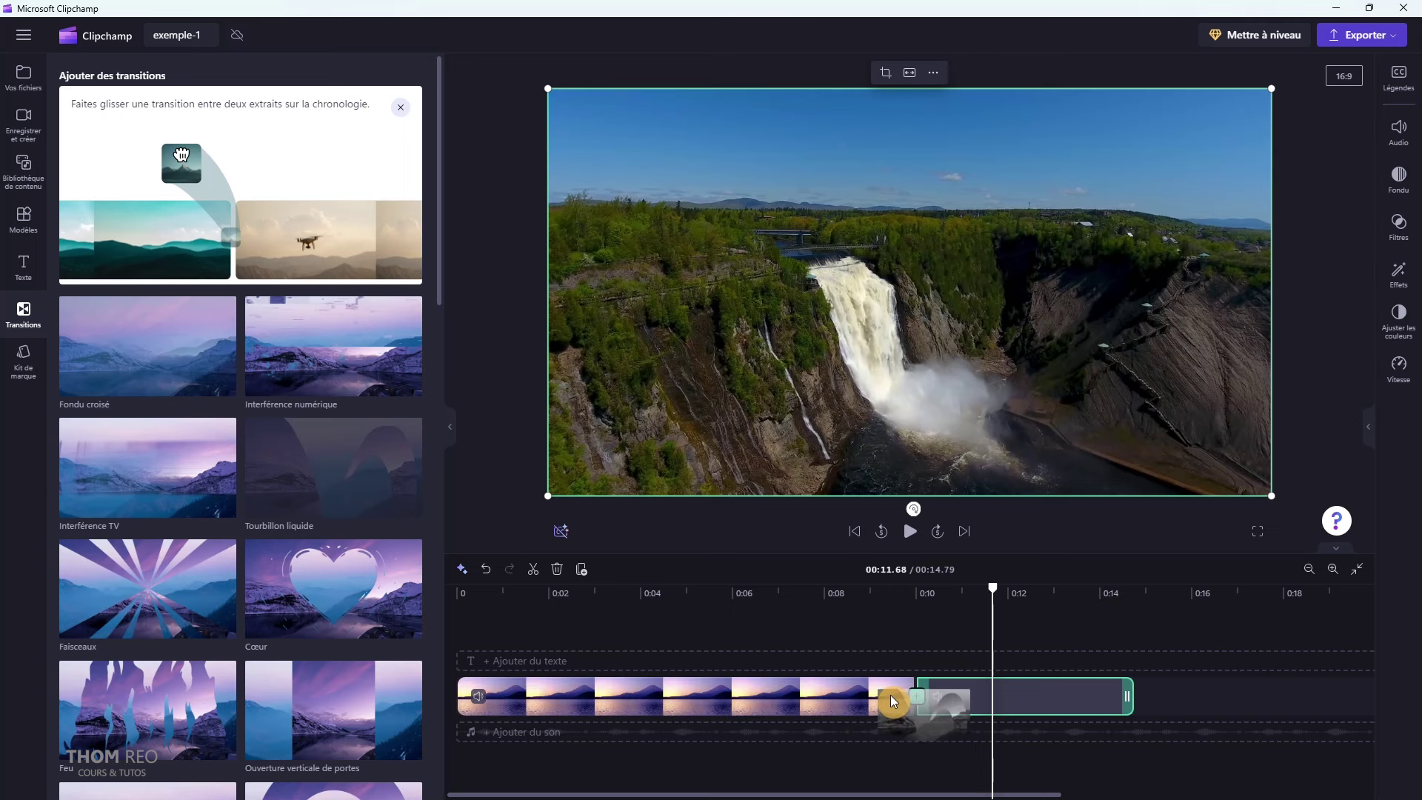
pyautogui.moveTo(912, 710)
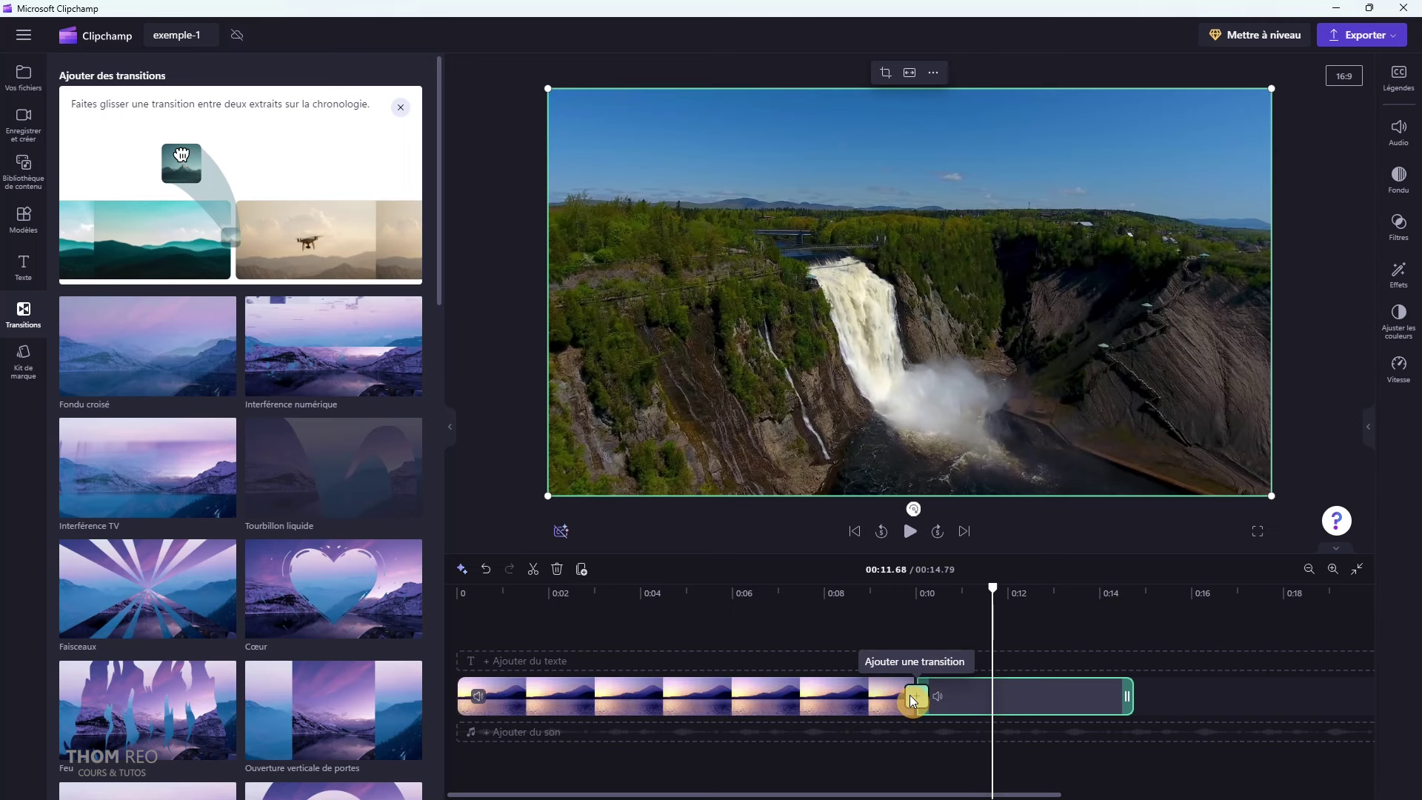
pyautogui.click(915, 697)
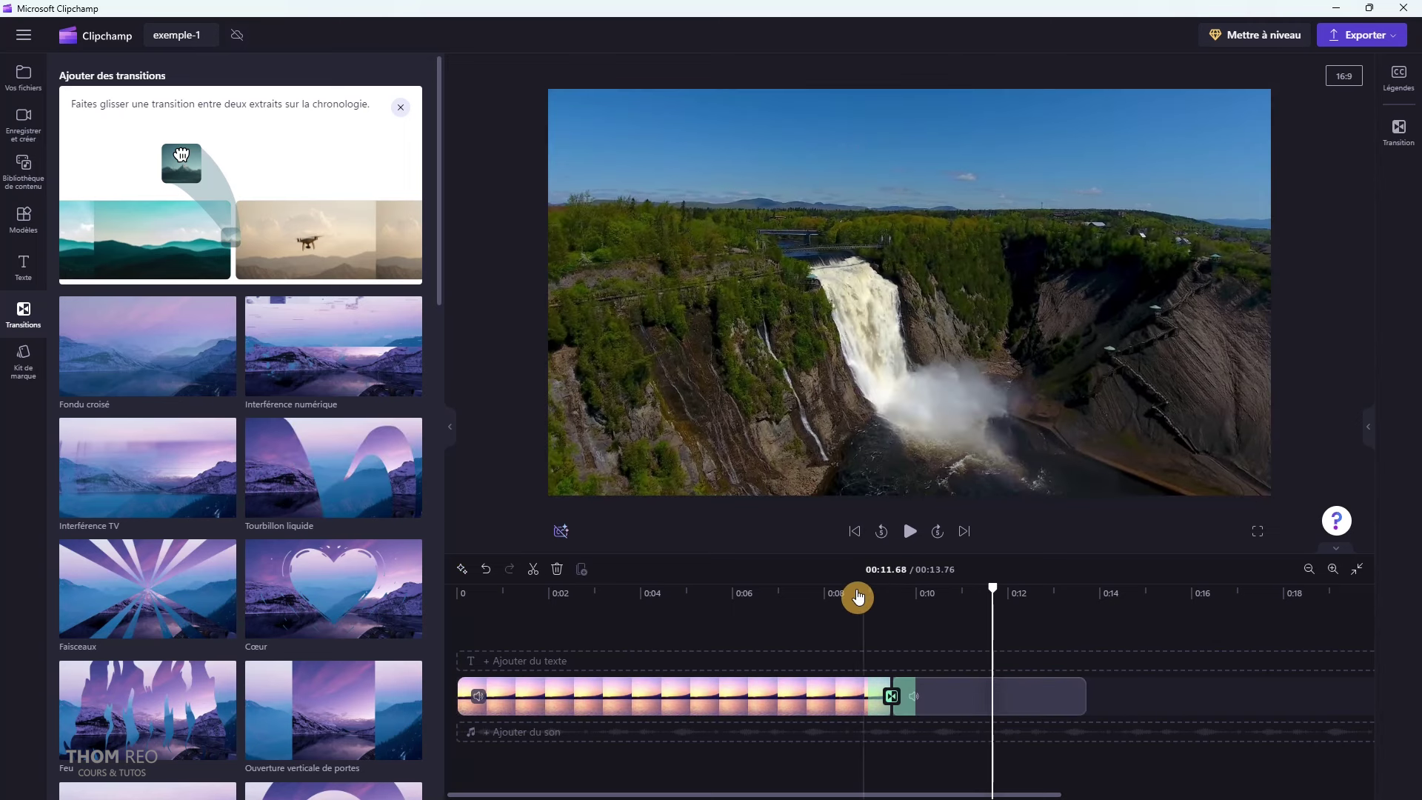
# Play the timeline from just before the transition to preview the change from the lake to the waterfall
pyautogui.click(811, 591)
pyautogui.click(922, 531)
pyautogui.click(702, 537)
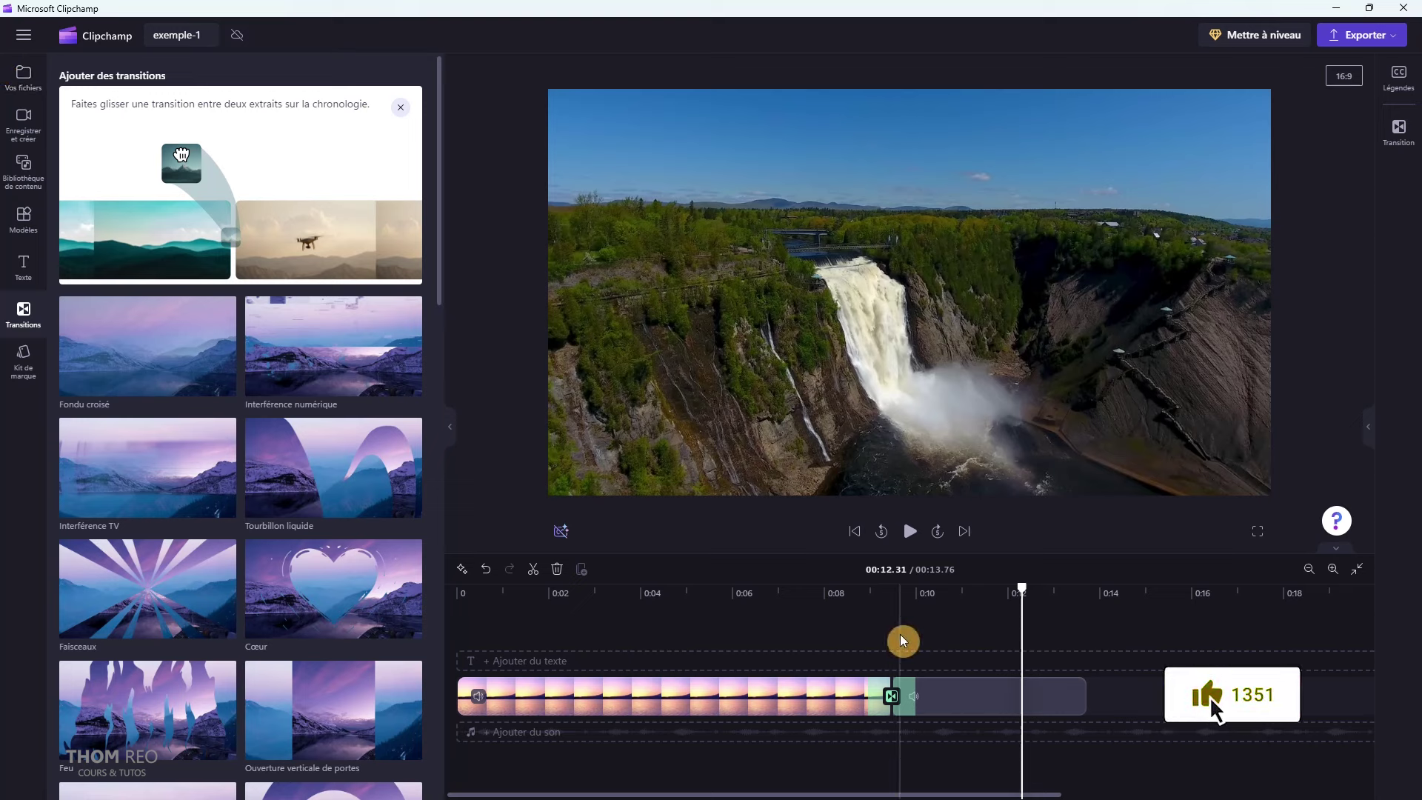
pyautogui.click(581, 641)
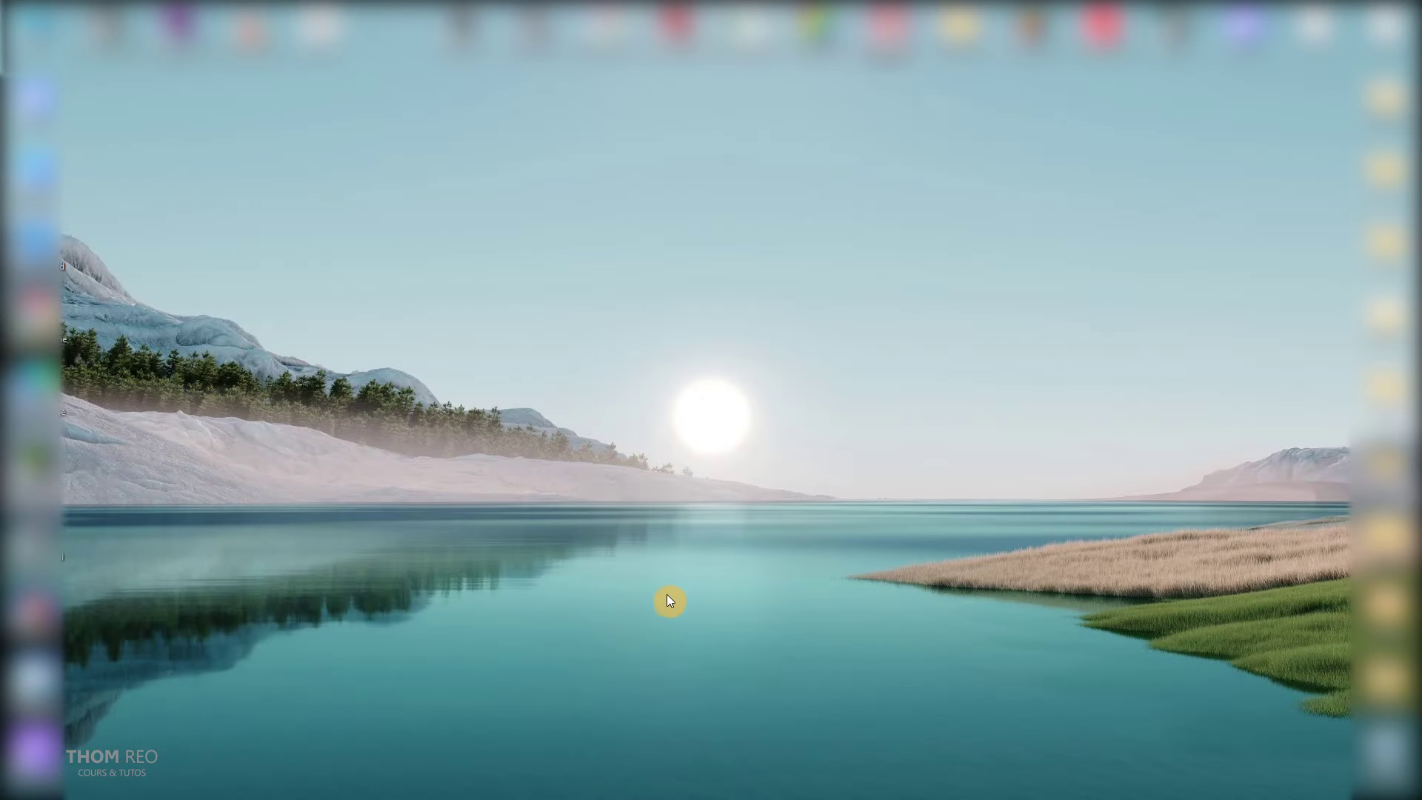
# Launch Microsoft Clipchamp from the Windows desktop and open the saved exemple-1 project
pyautogui.click(565, 782)
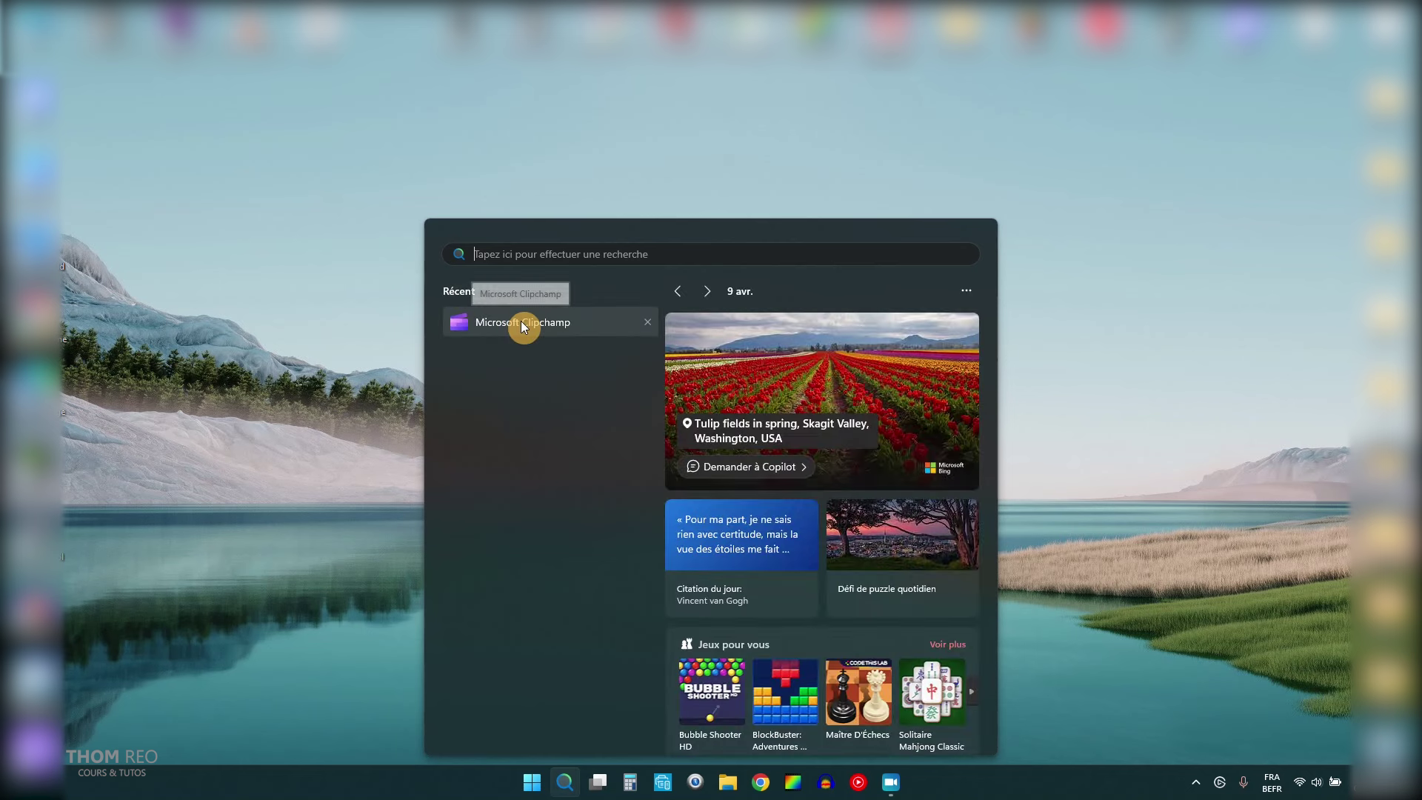
pyautogui.click(523, 323)
pyautogui.scroll(-2, 1151, 231)
pyautogui.scroll(-1, 1152, 231)
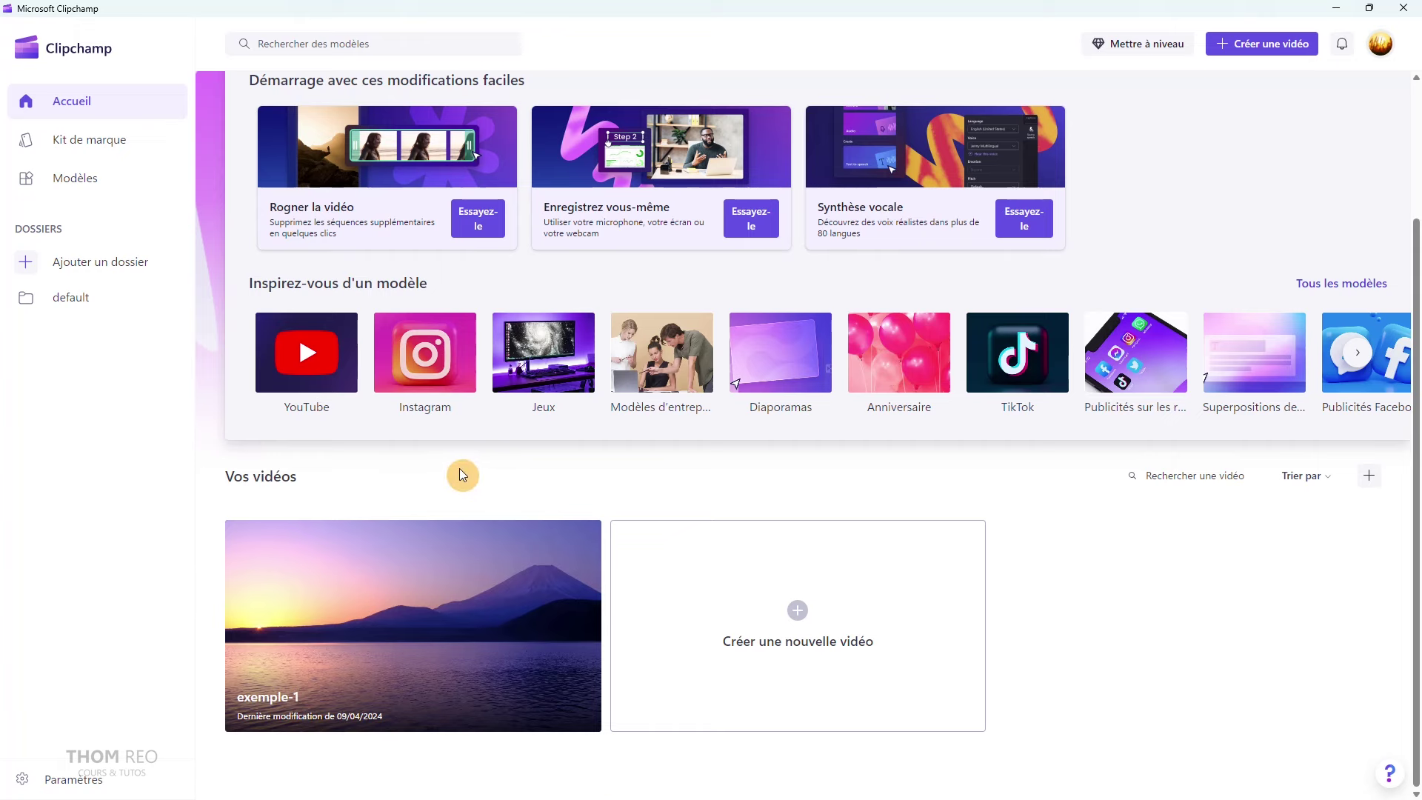
pyautogui.click(385, 564)
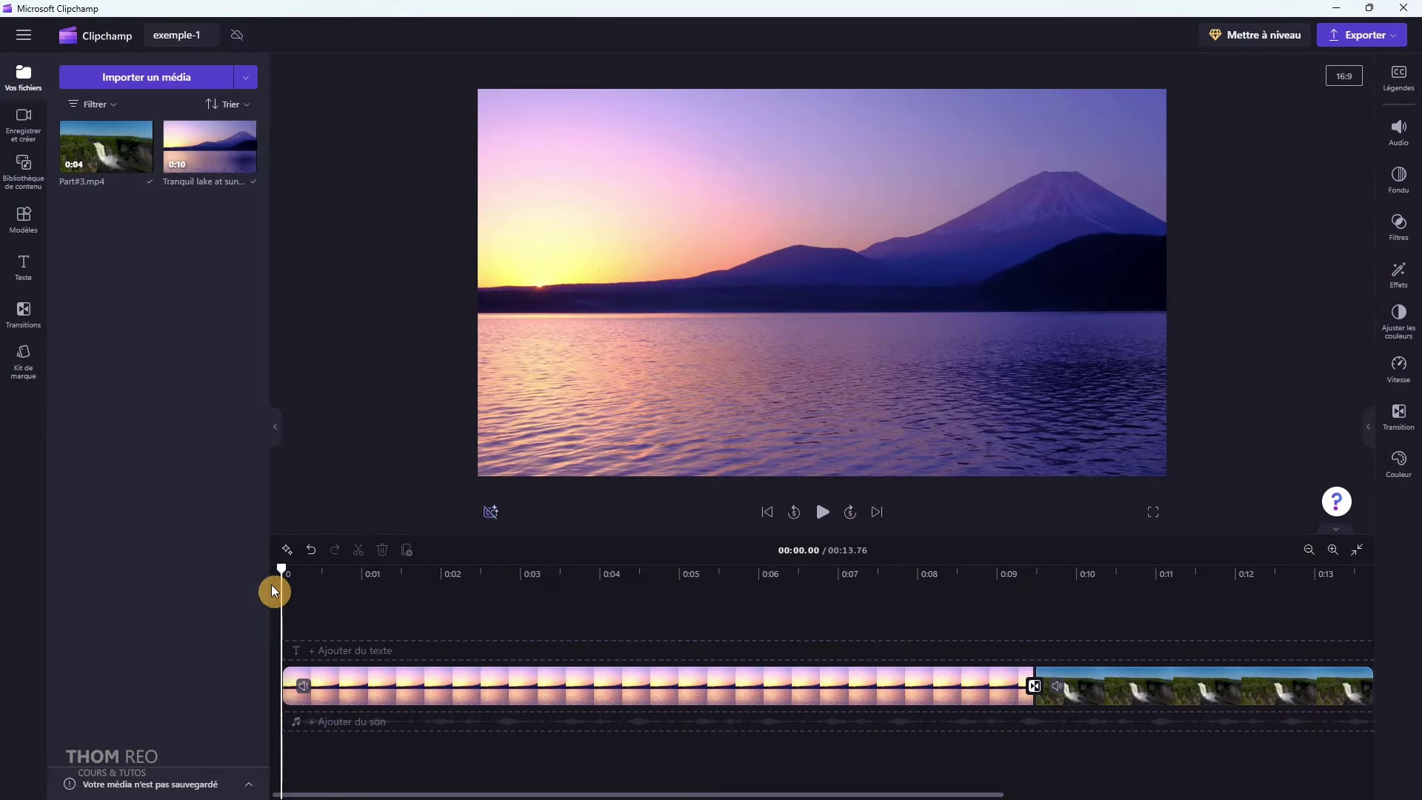
# Play the reopened project from about 8.65 s through the transition and pause the playback
pyautogui.moveTo(274, 585); pyautogui.dragTo(967, 572)
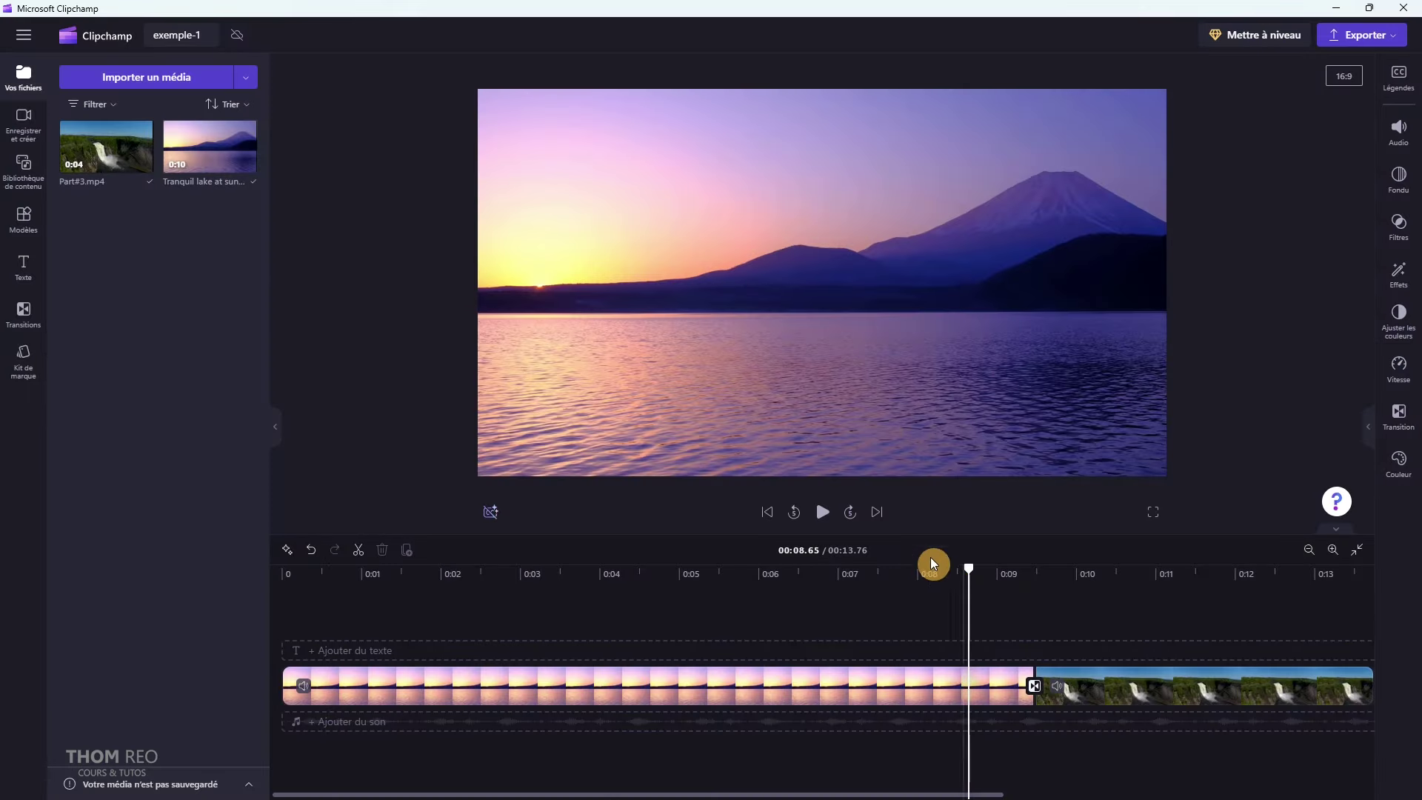
pyautogui.click(822, 511)
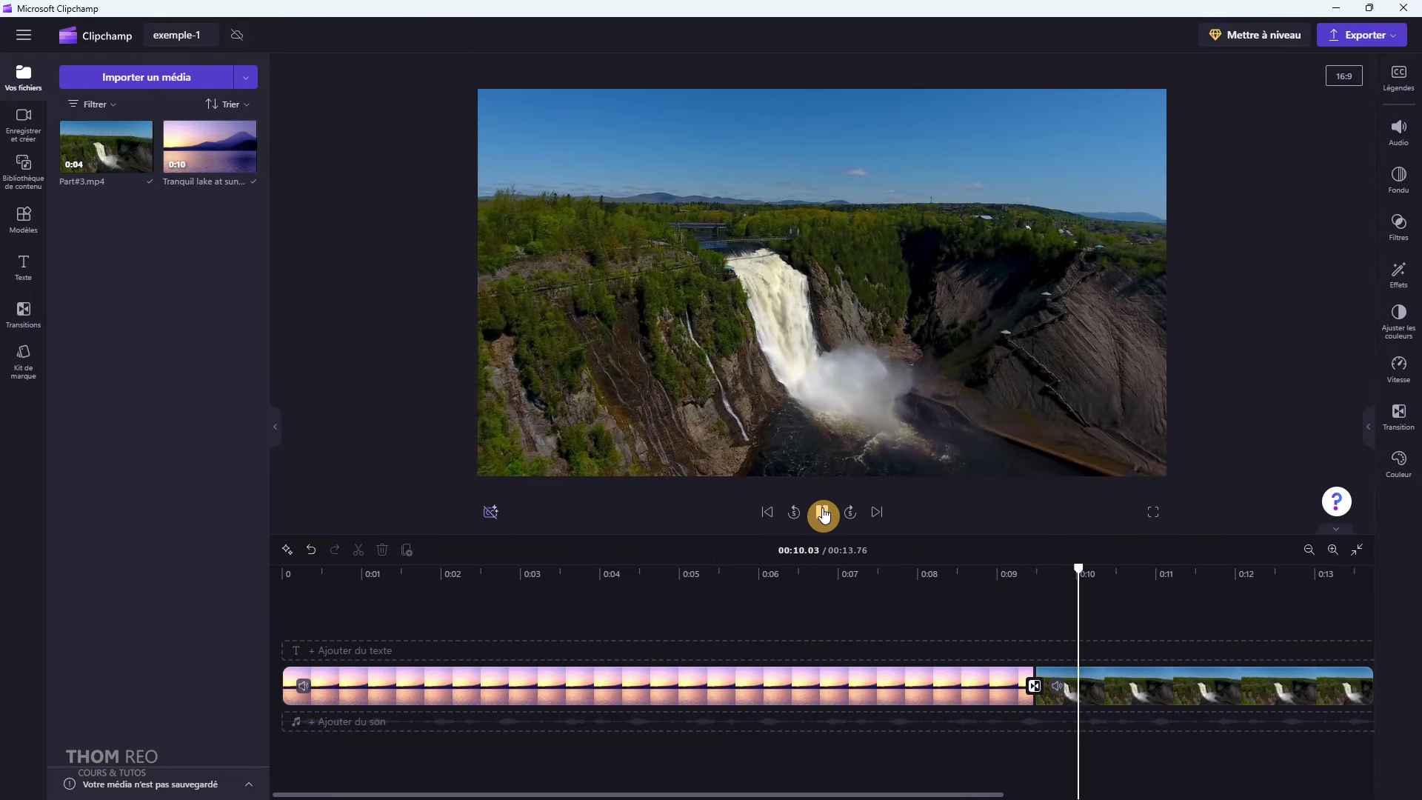
pyautogui.press('space')
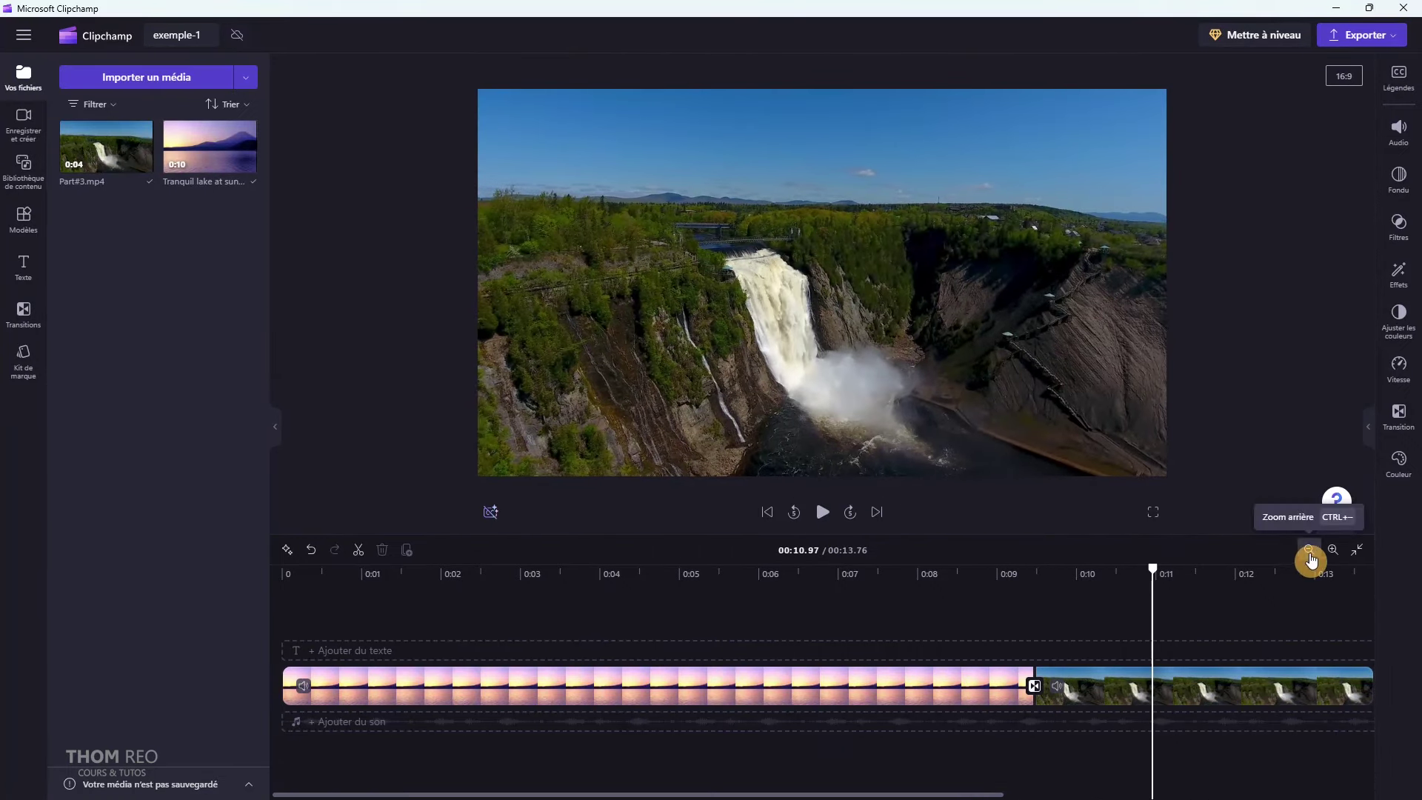
# Zoom the timeline in and out, fit it to the window, and open the 16:9 aspect ratio options
pyautogui.click(1333, 550)
pyautogui.click(1309, 549)
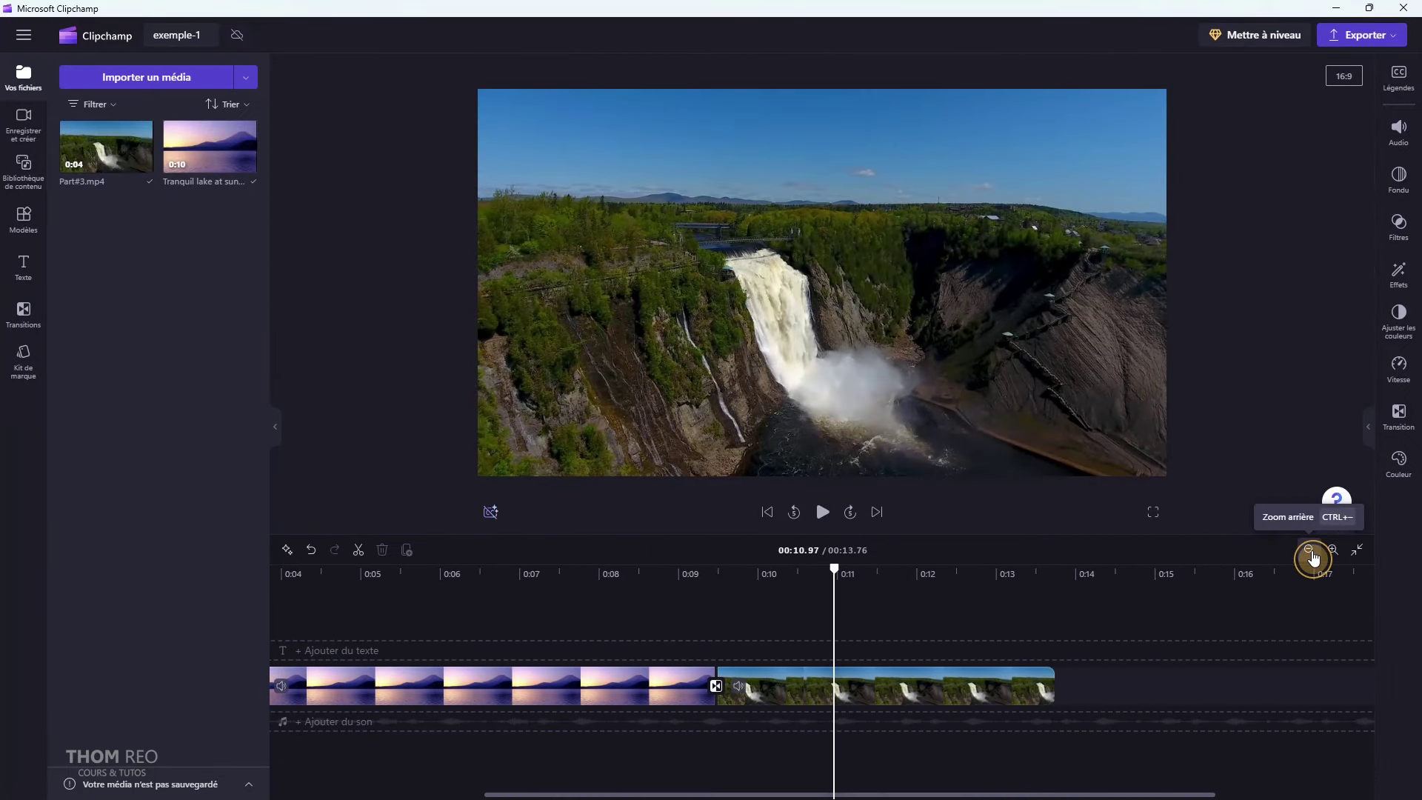
pyautogui.click(1309, 550)
pyautogui.click(1309, 549)
pyautogui.moveTo(1025, 794); pyautogui.dragTo(898, 791)
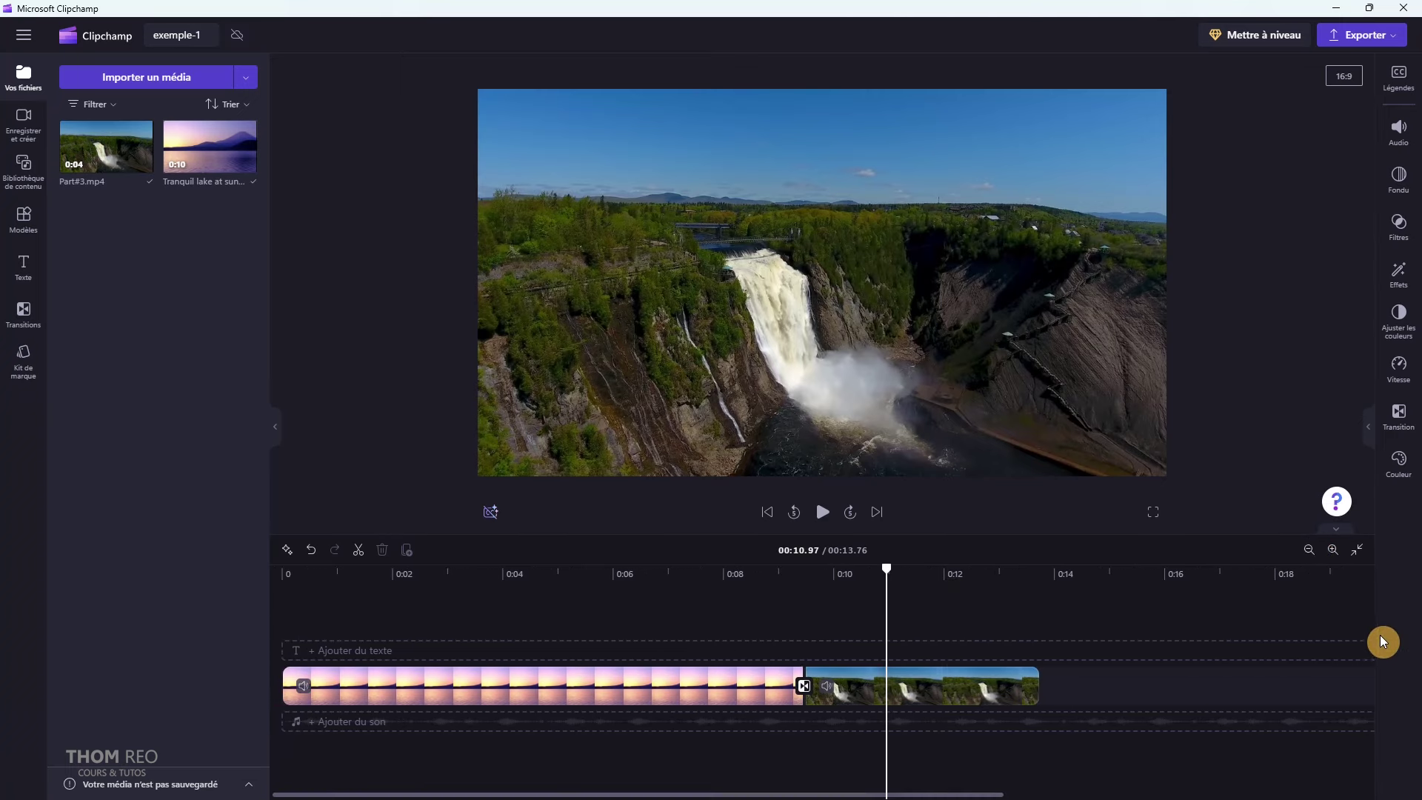
pyautogui.click(1359, 559)
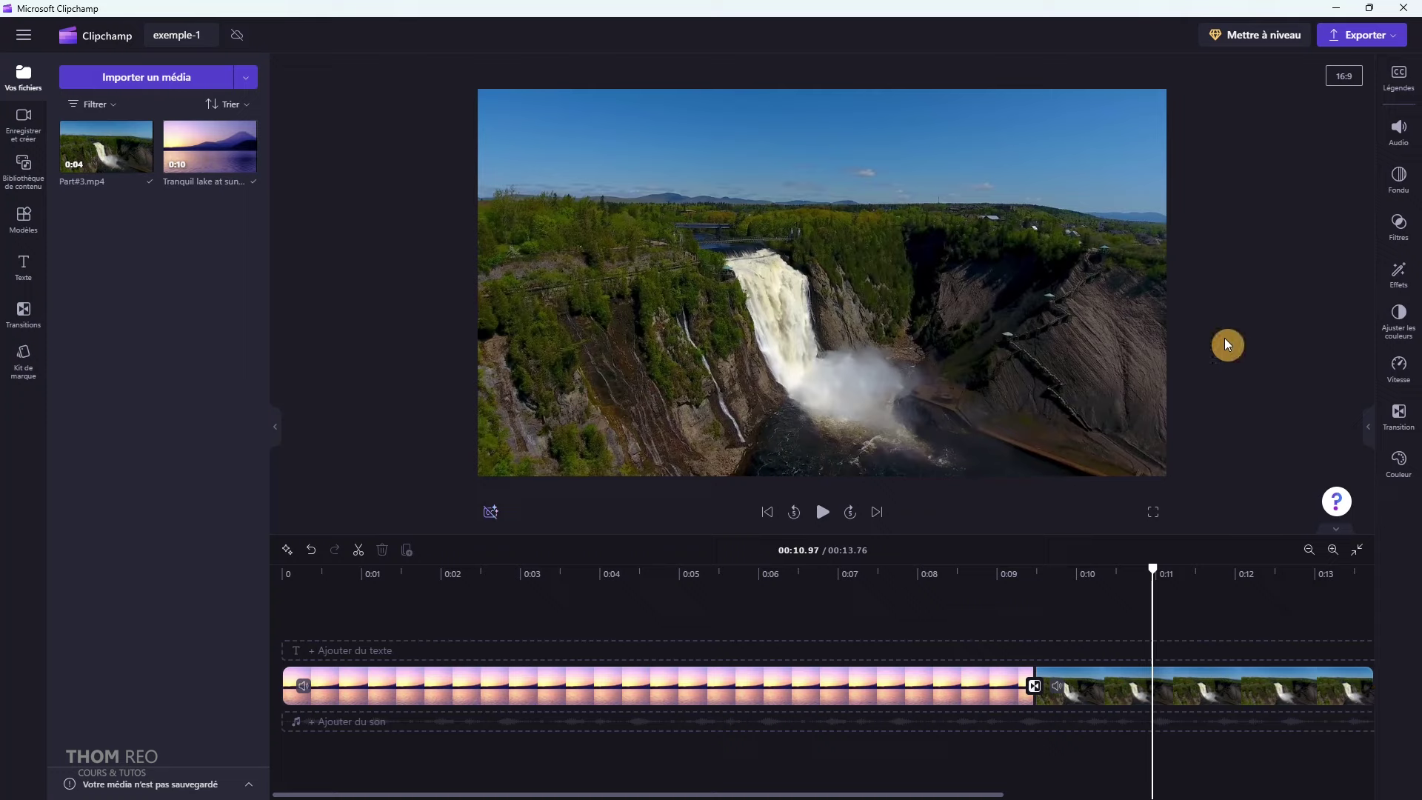
pyautogui.click(1350, 81)
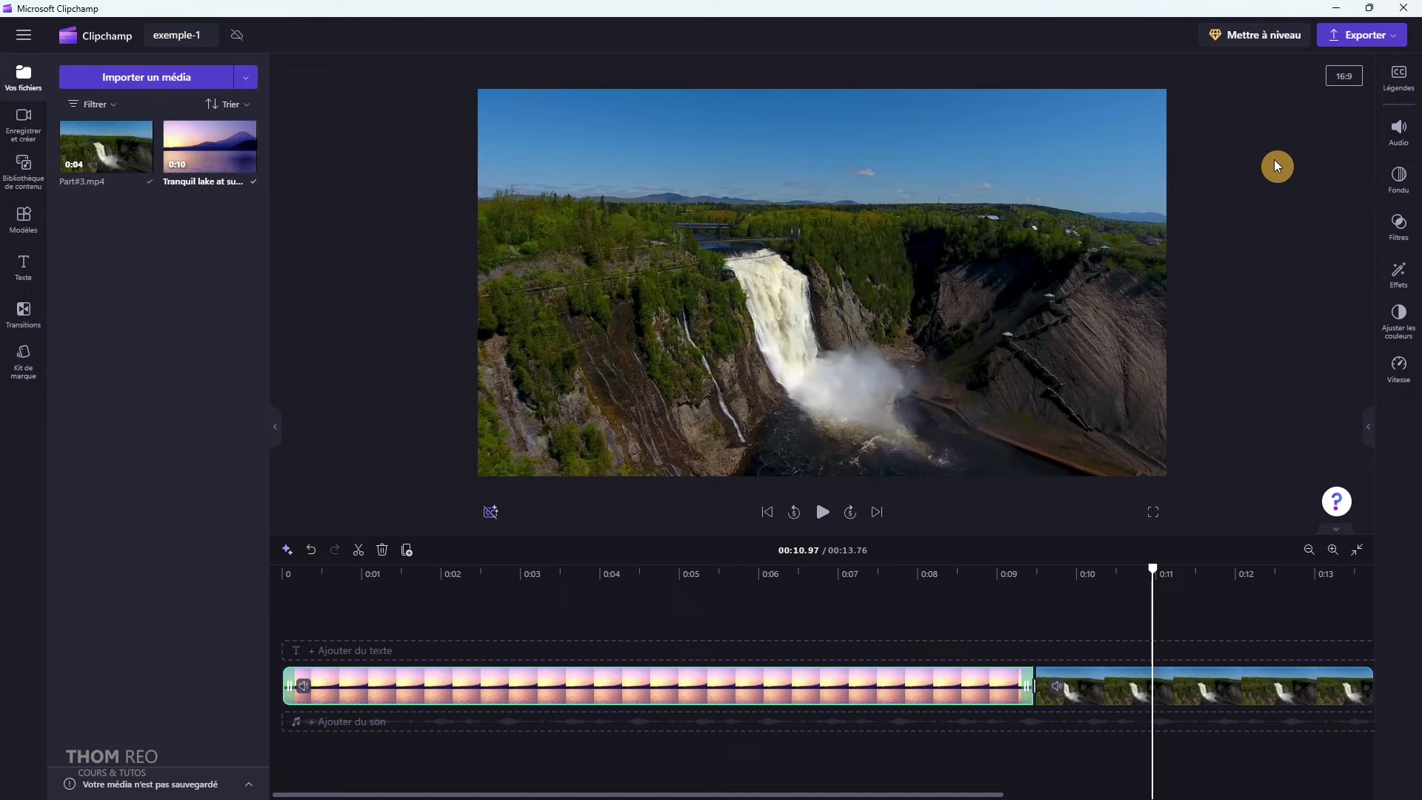
# Export the video at 1080p and open the downloaded exemple-1.mp4 for playback
pyautogui.click(1390, 40)
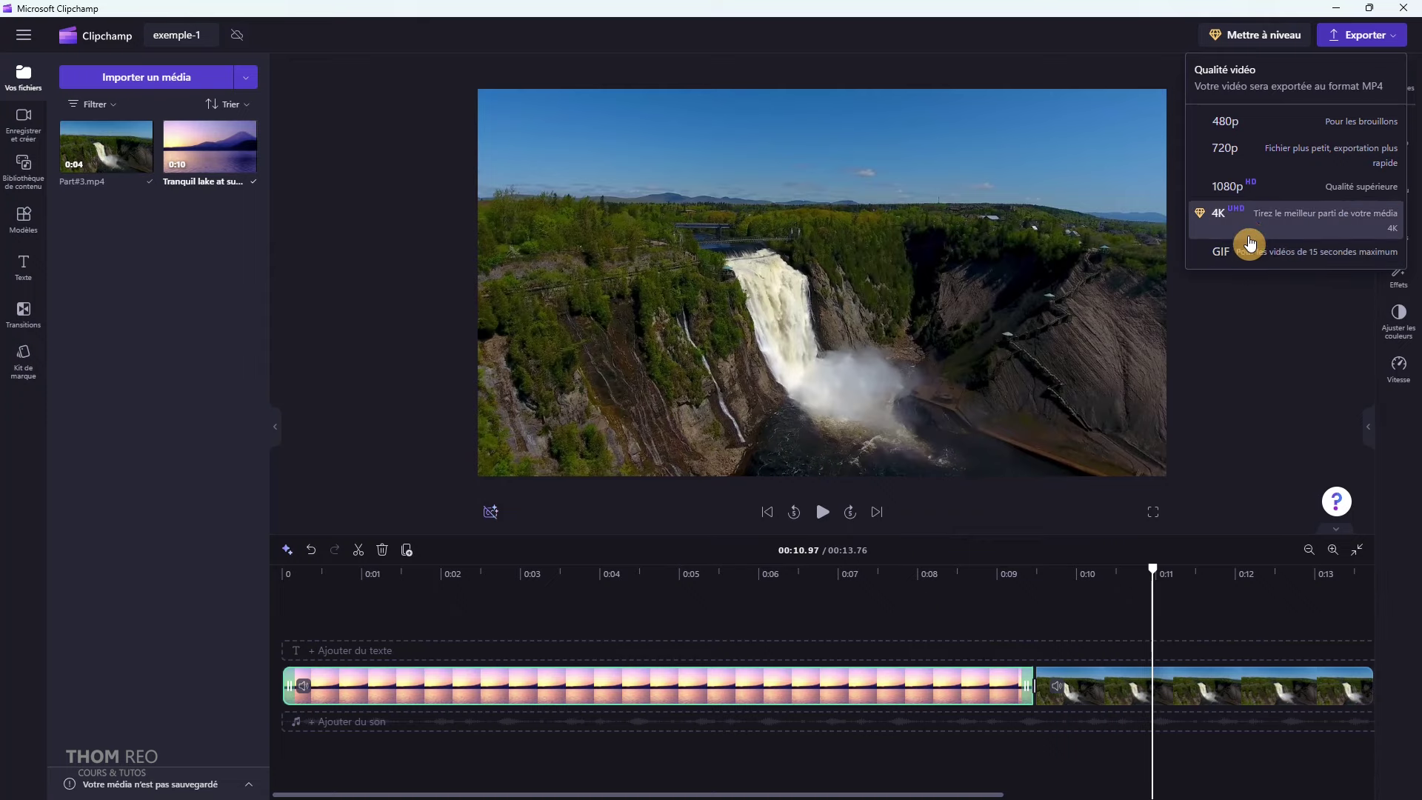
pyautogui.click(1251, 194)
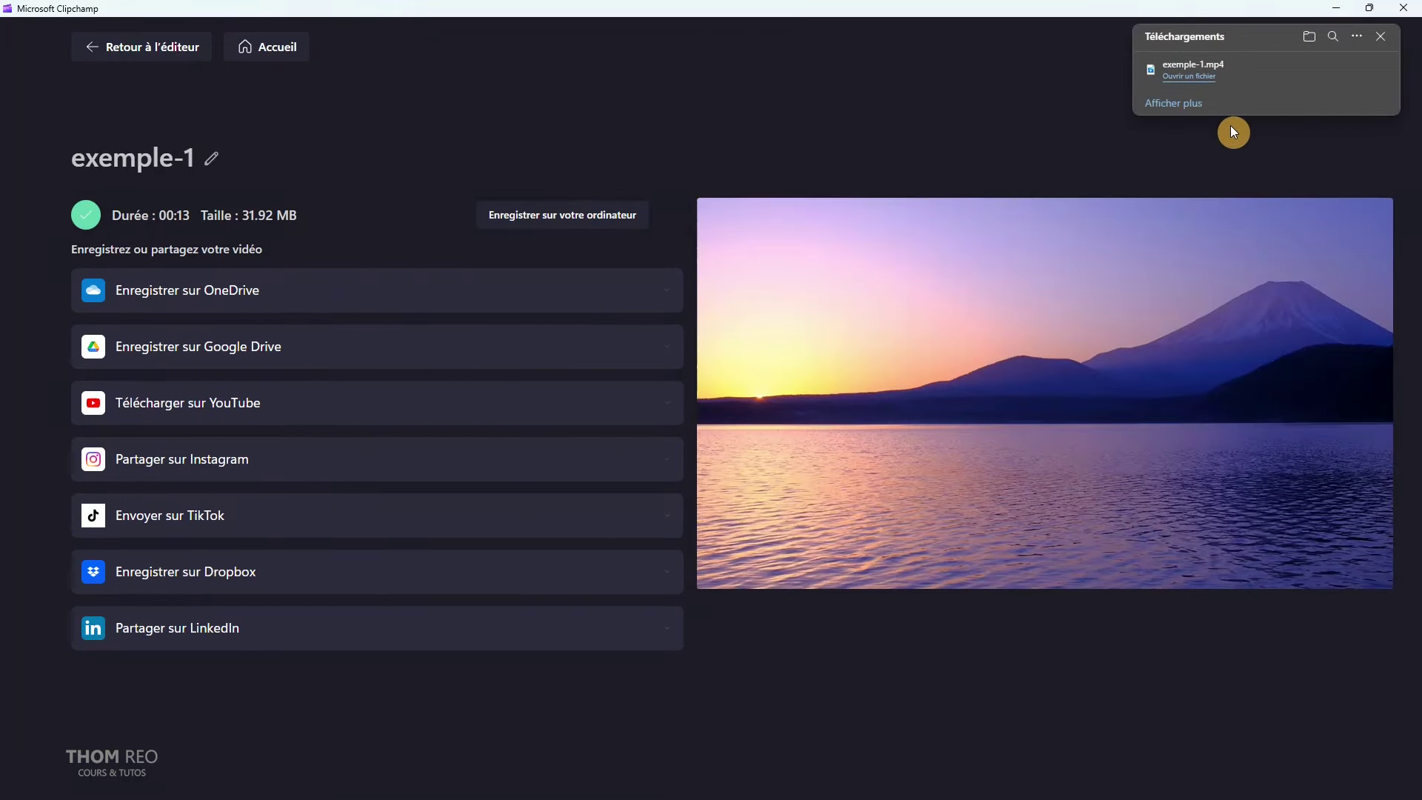
pyautogui.click(1192, 77)
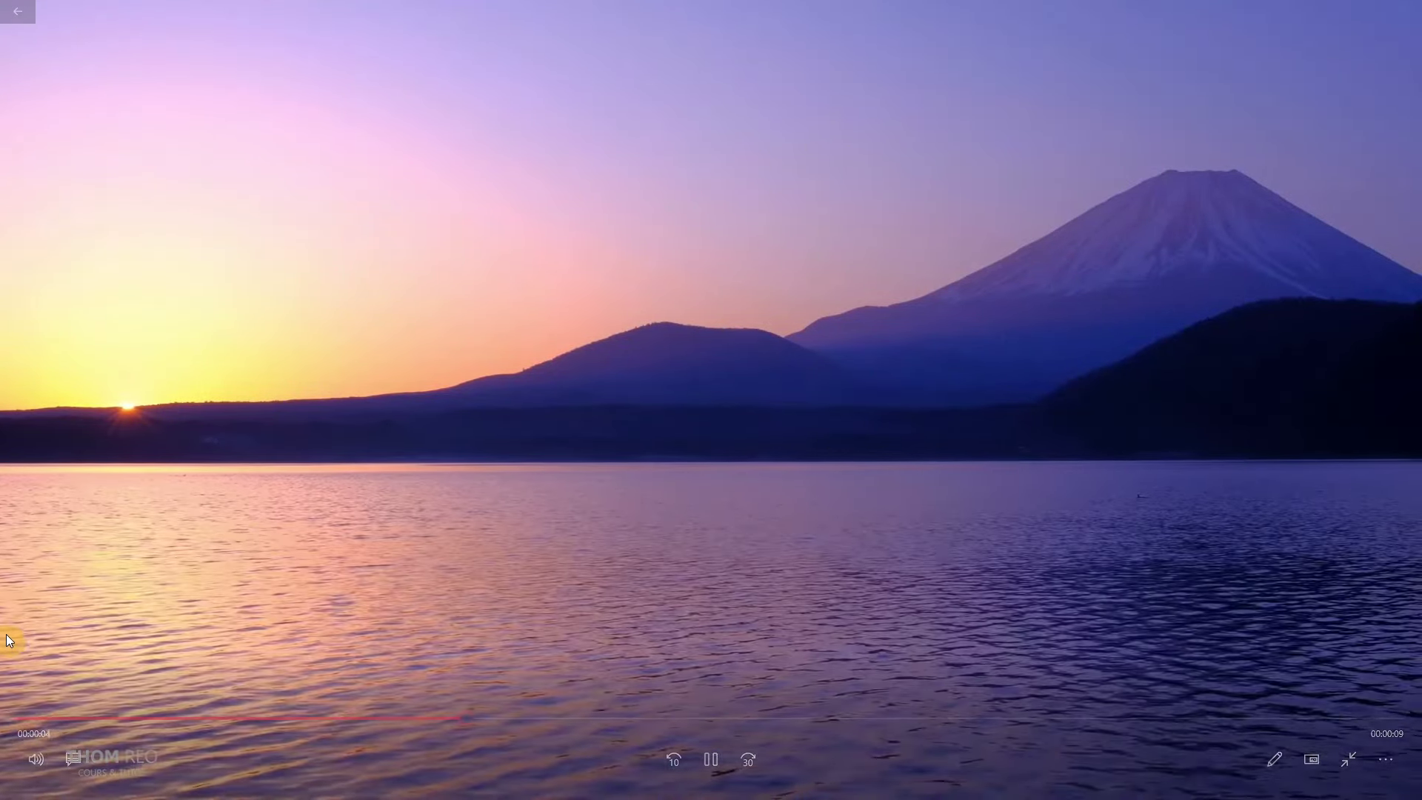
pyautogui.moveTo(577, 620)
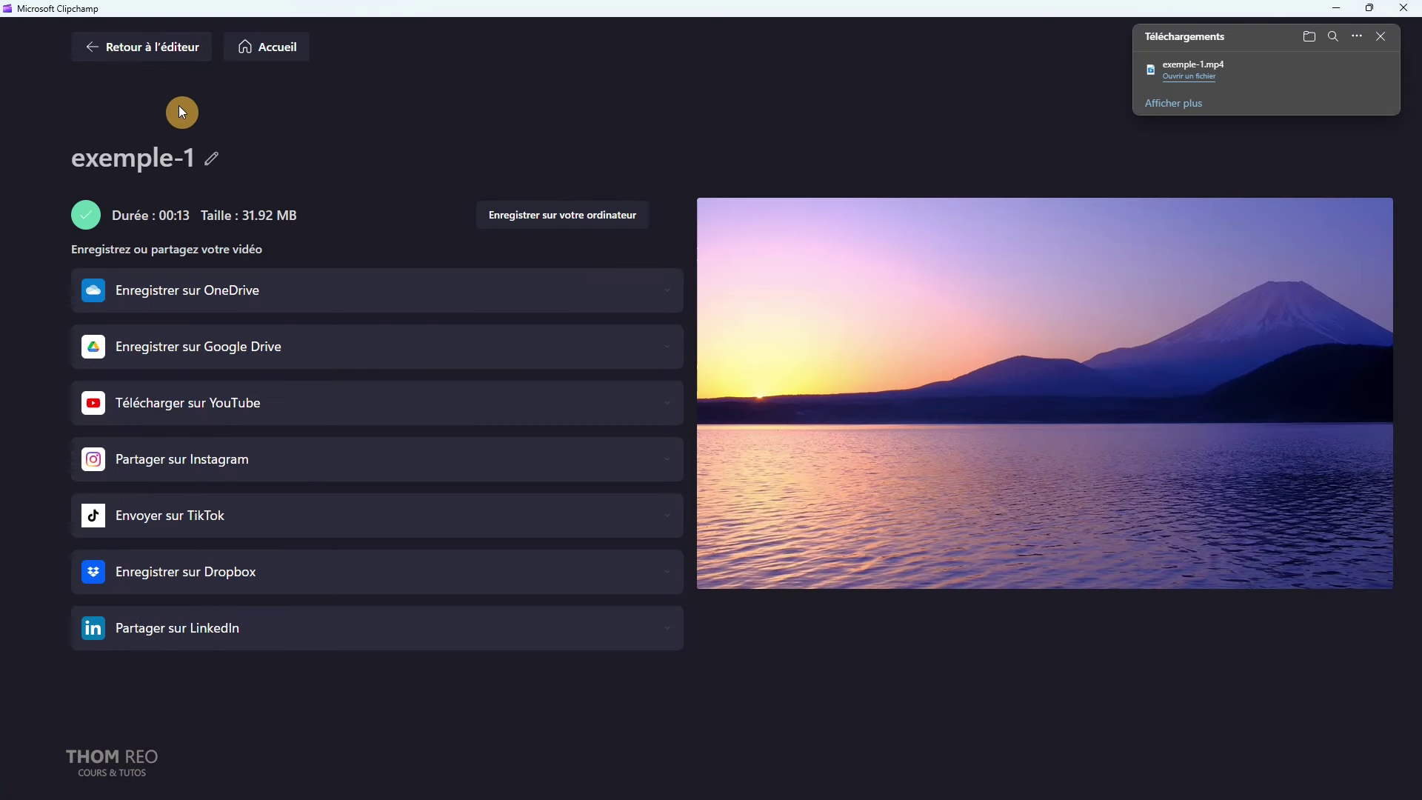
# Return to the home page and view the duplicate, move and delete options of the exemple-1 project
pyautogui.click(270, 50)
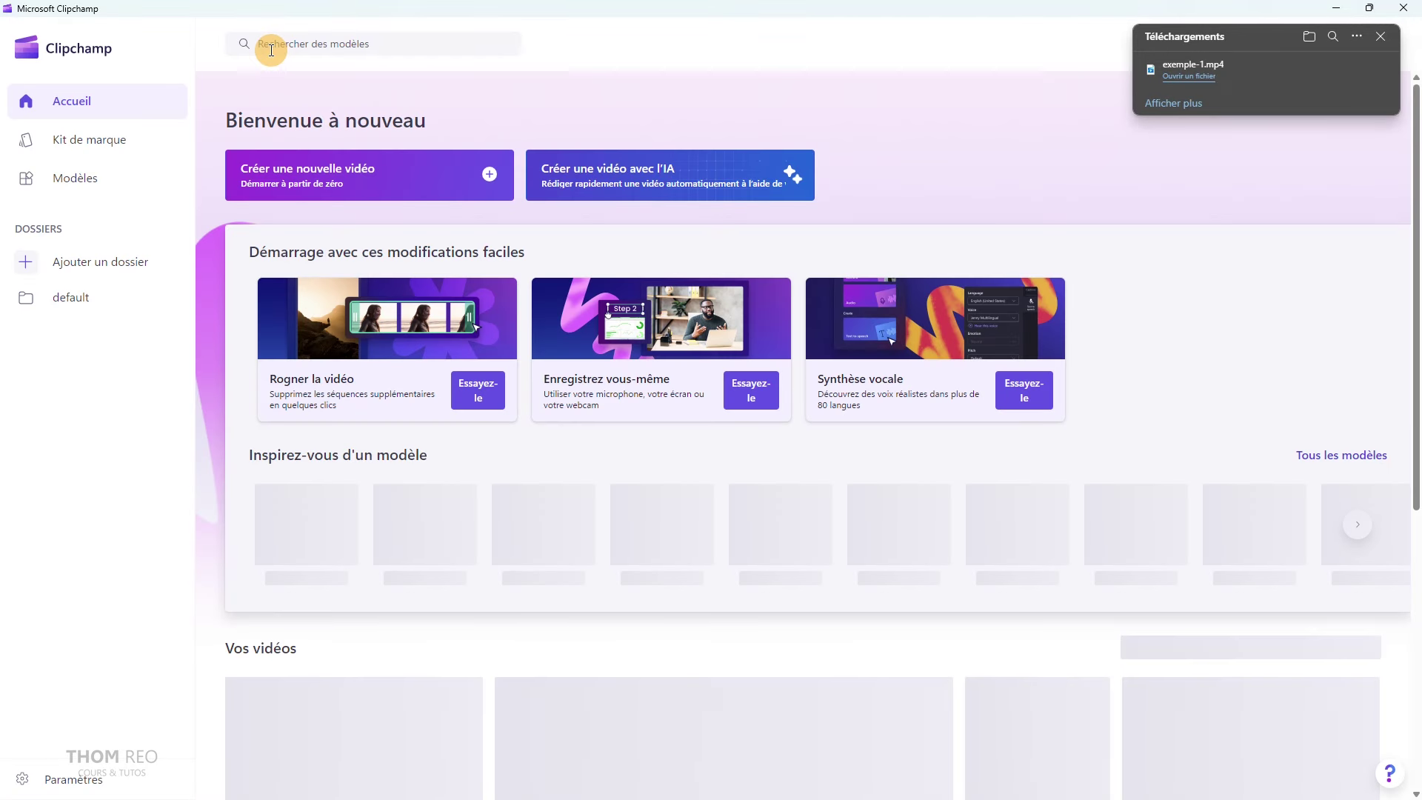
pyautogui.scroll(-3, 541, 223)
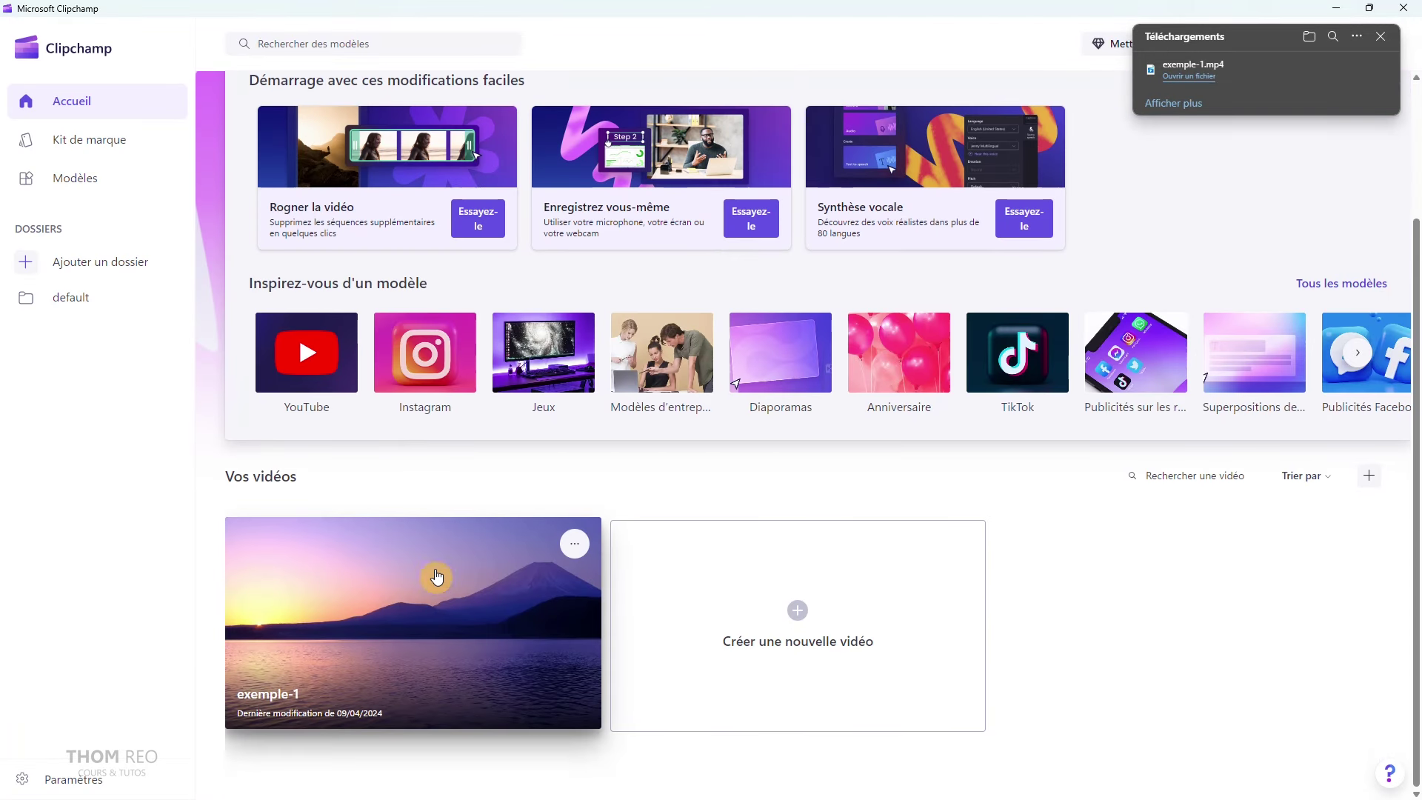
pyautogui.click(574, 554)
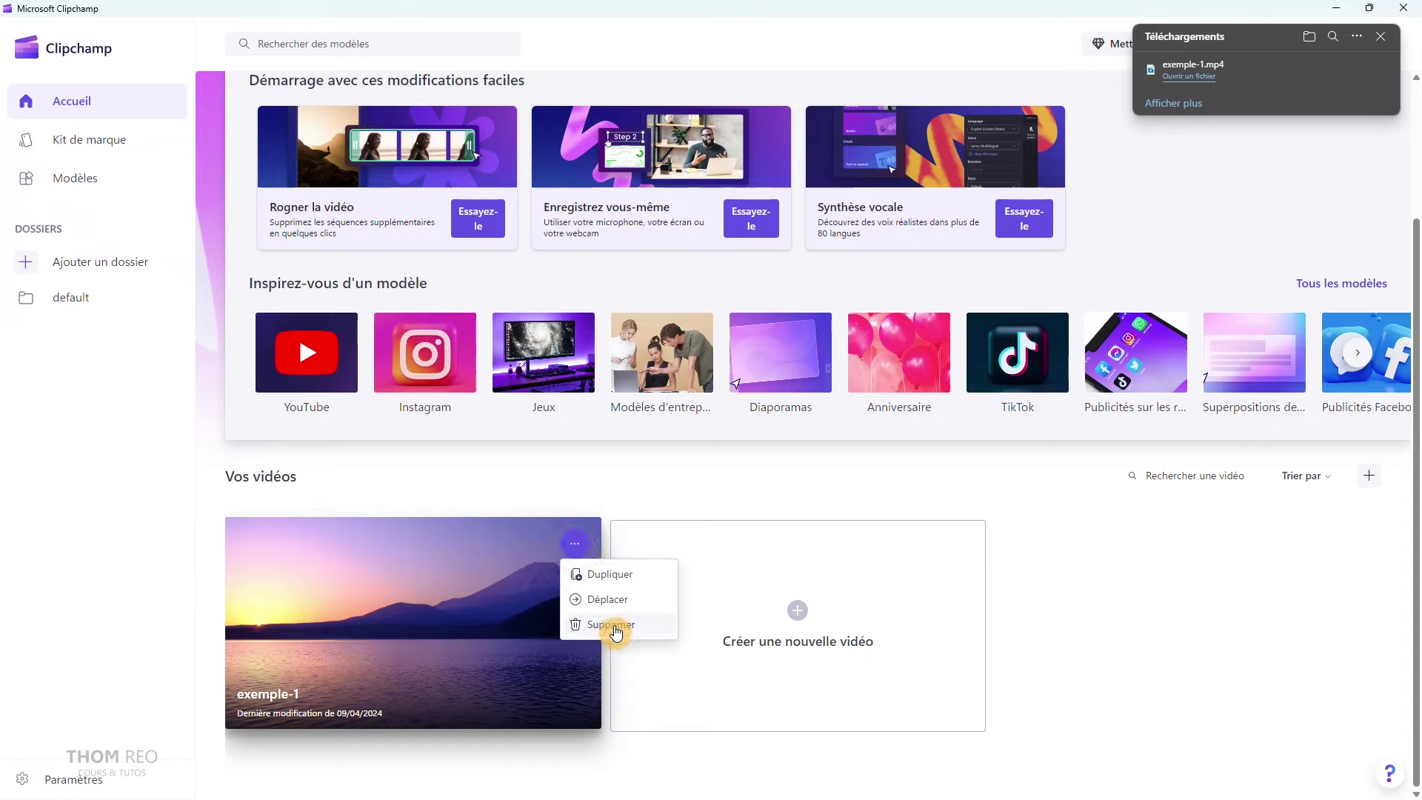
pyautogui.press('Escape')
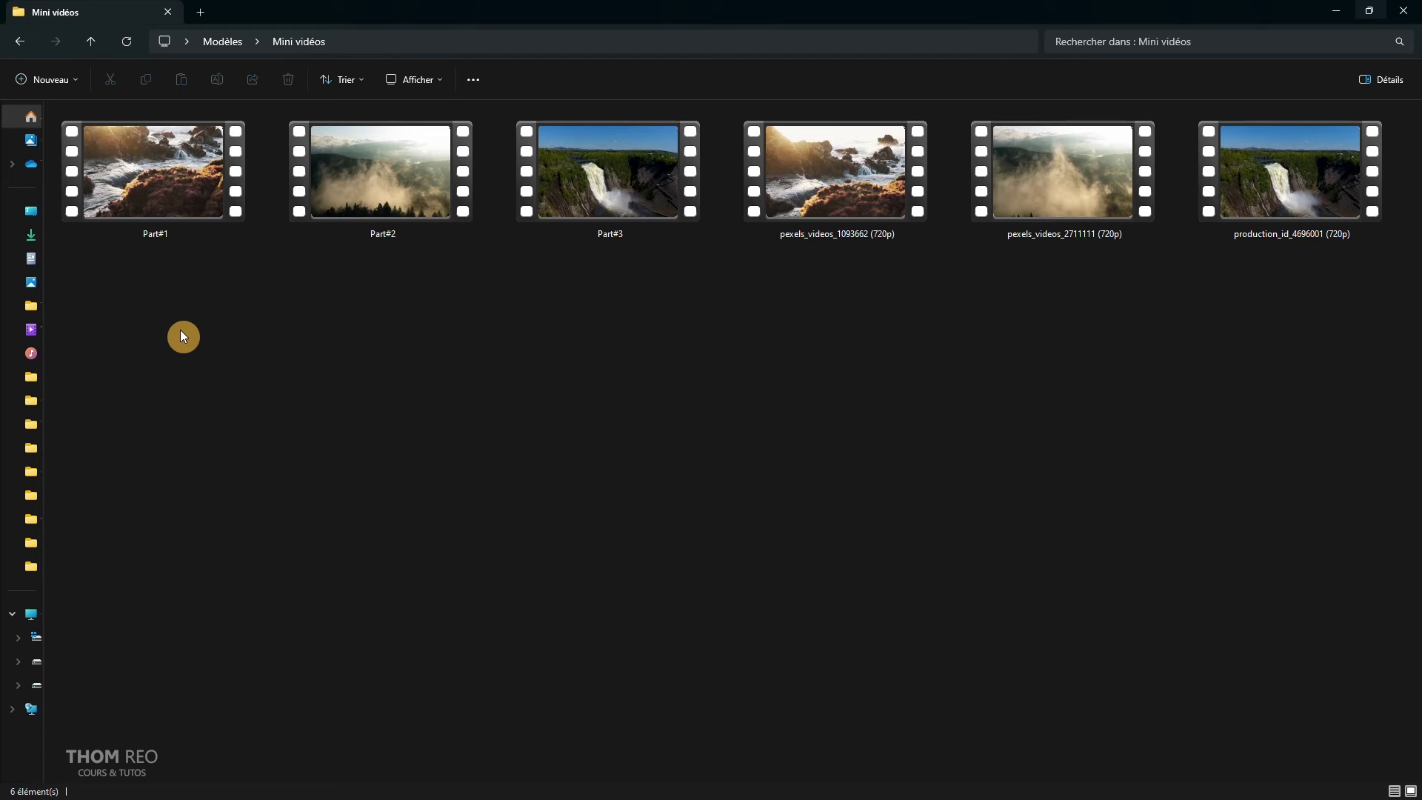
# Switch to the Mini vidéos folder in File Explorer, open the Part#1 video for editing in Clipchamp and play it
pyautogui.click(173, 167)
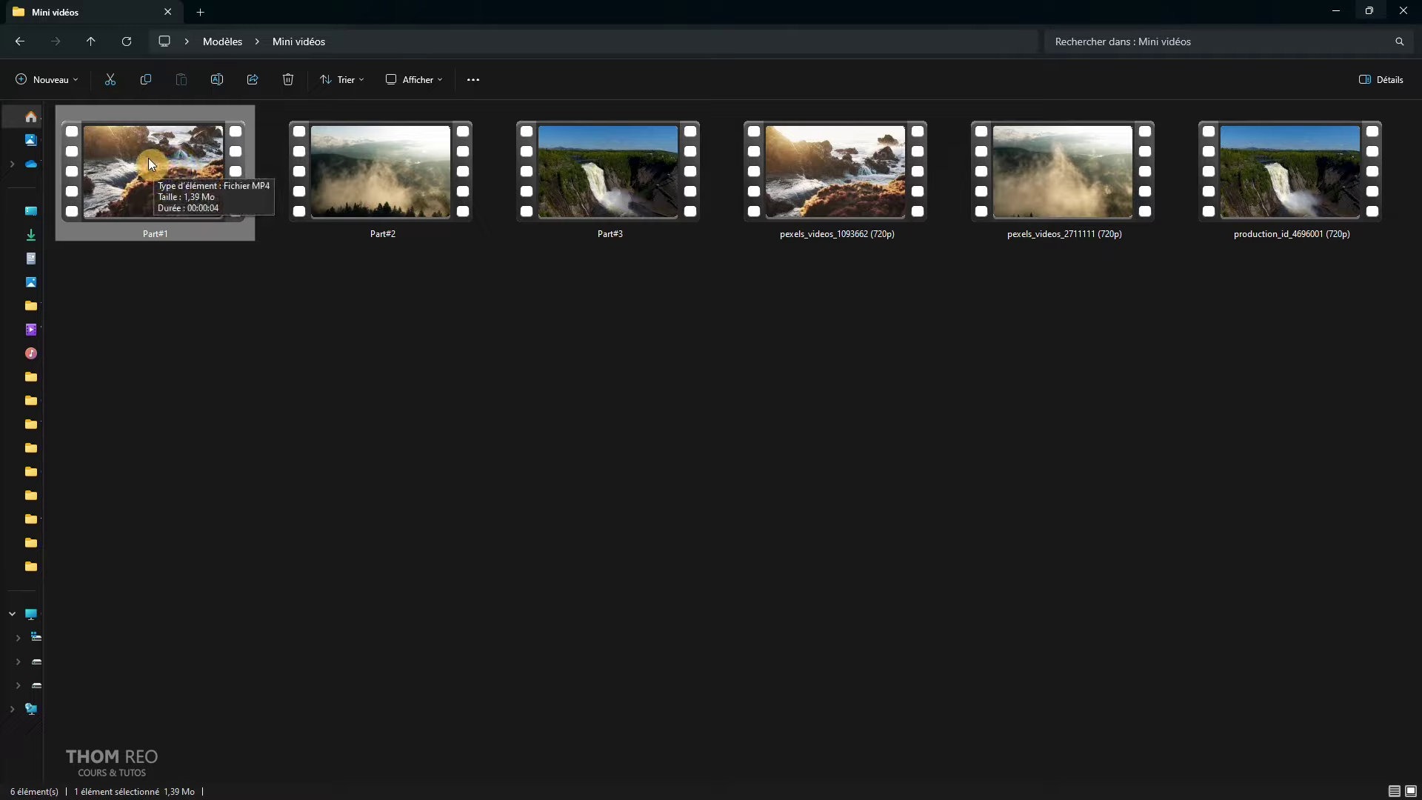
pyautogui.rightClick(149, 158)
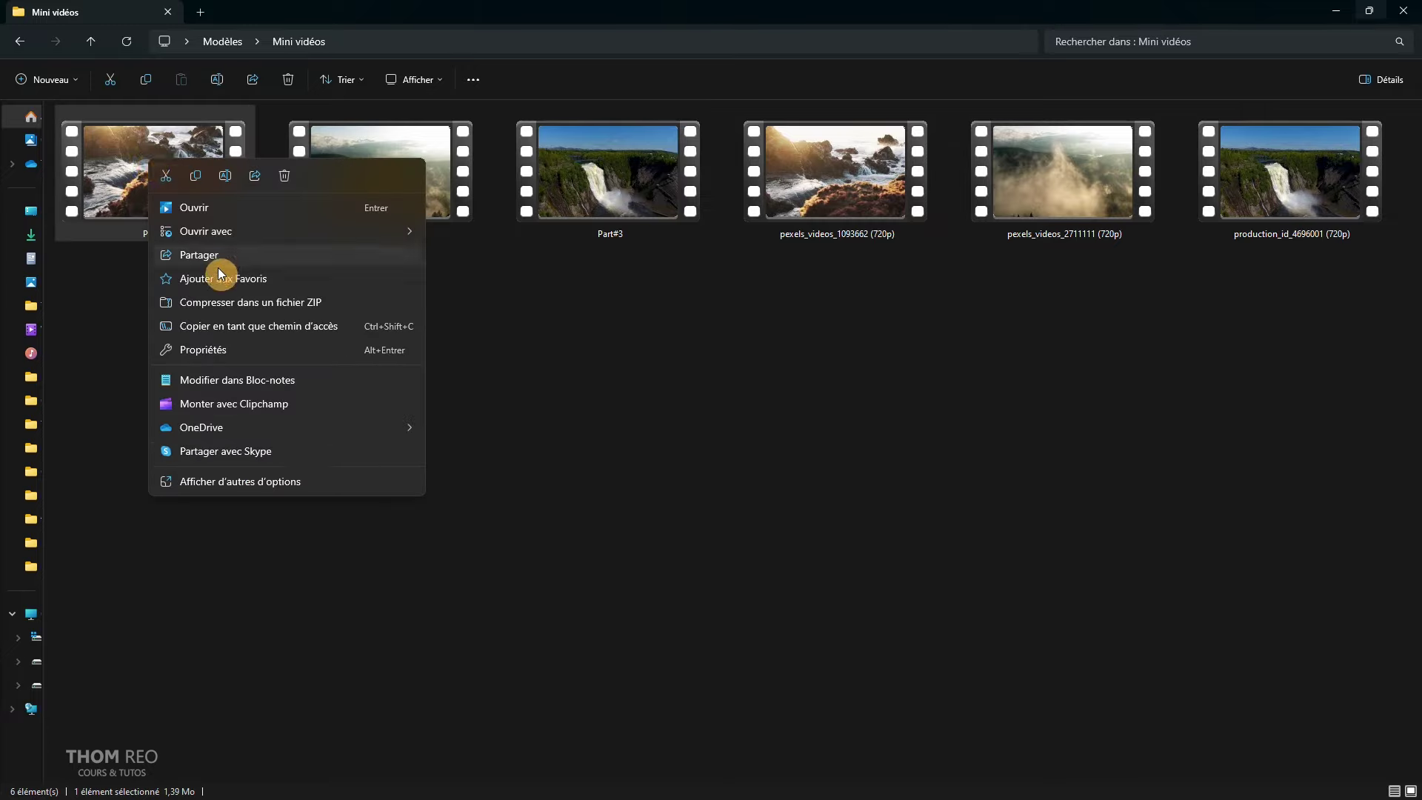
pyautogui.click(270, 407)
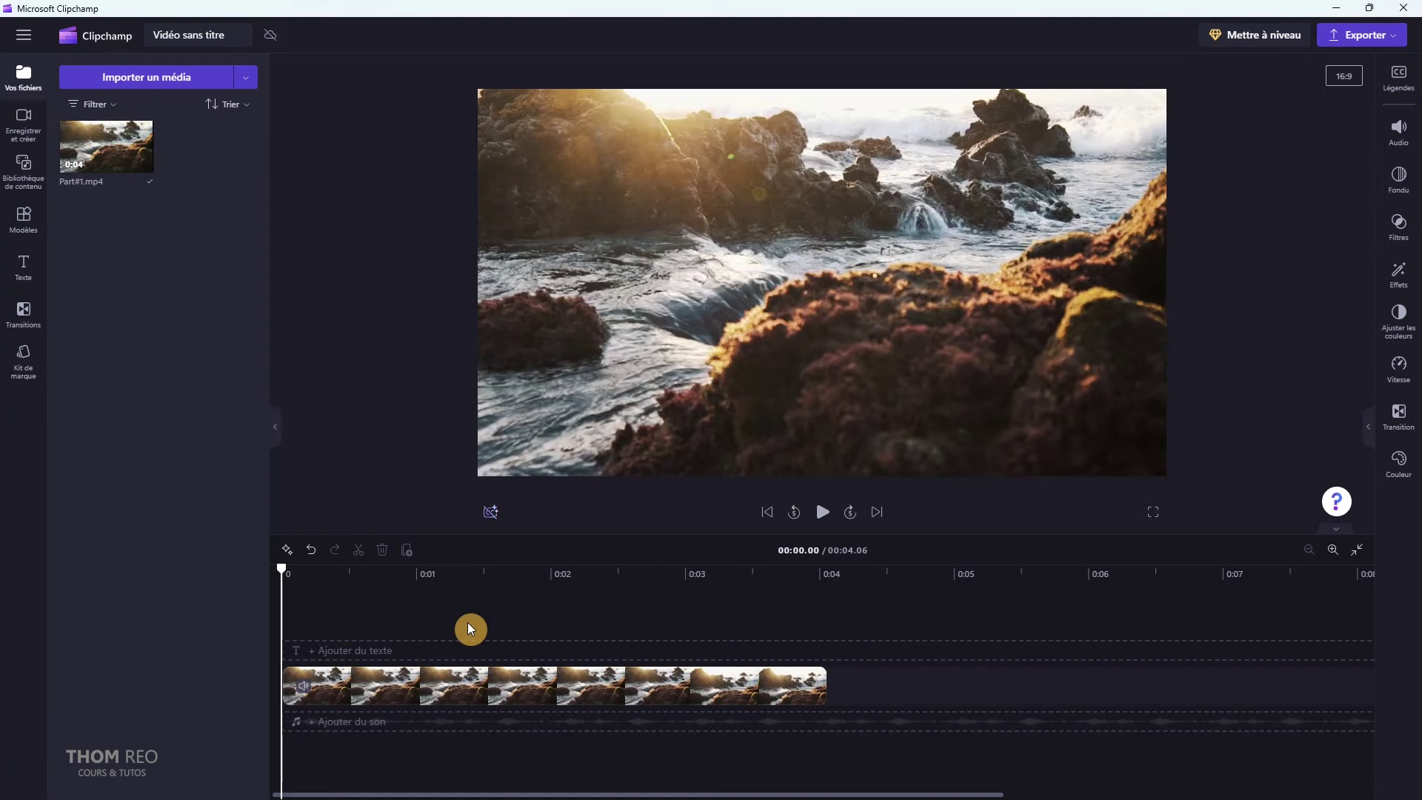
pyautogui.click(824, 513)
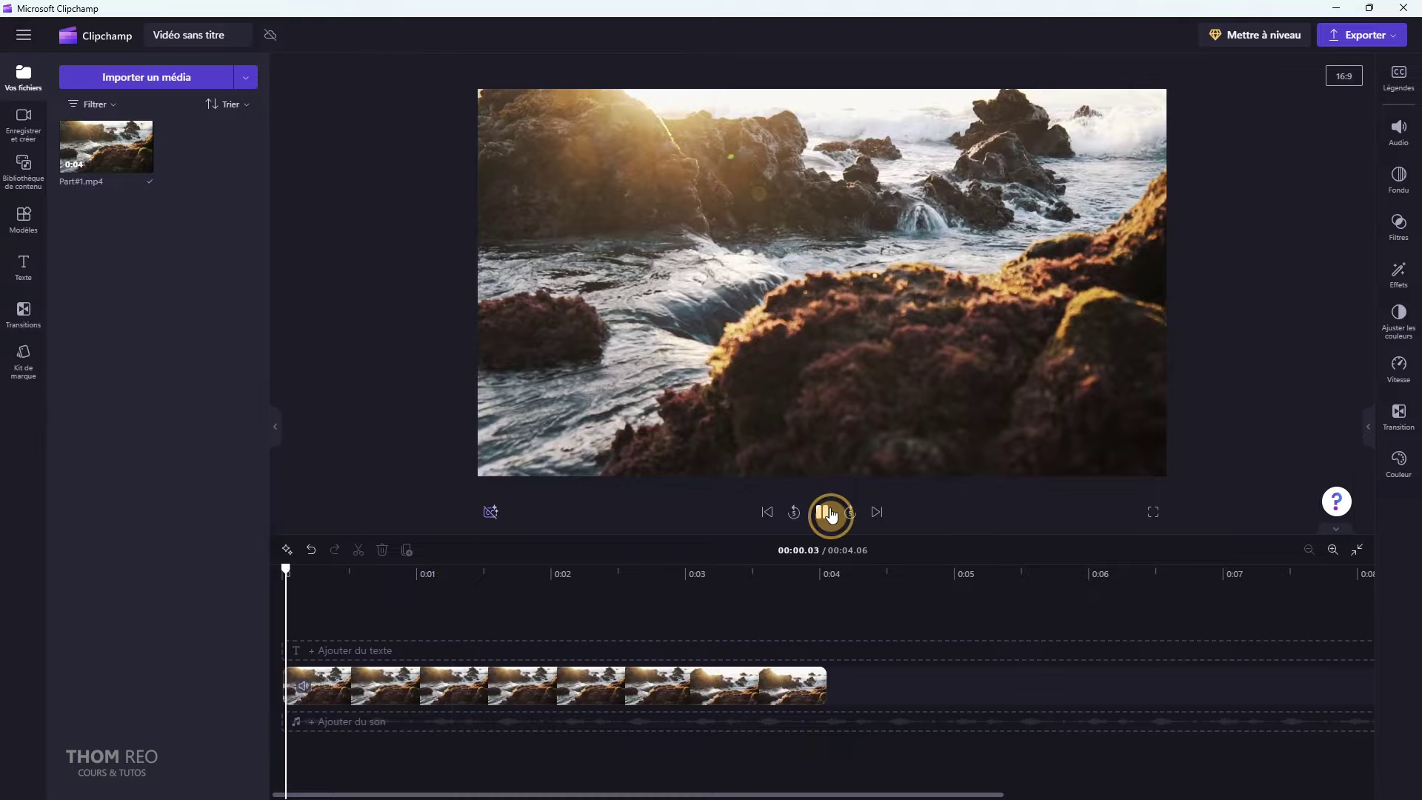